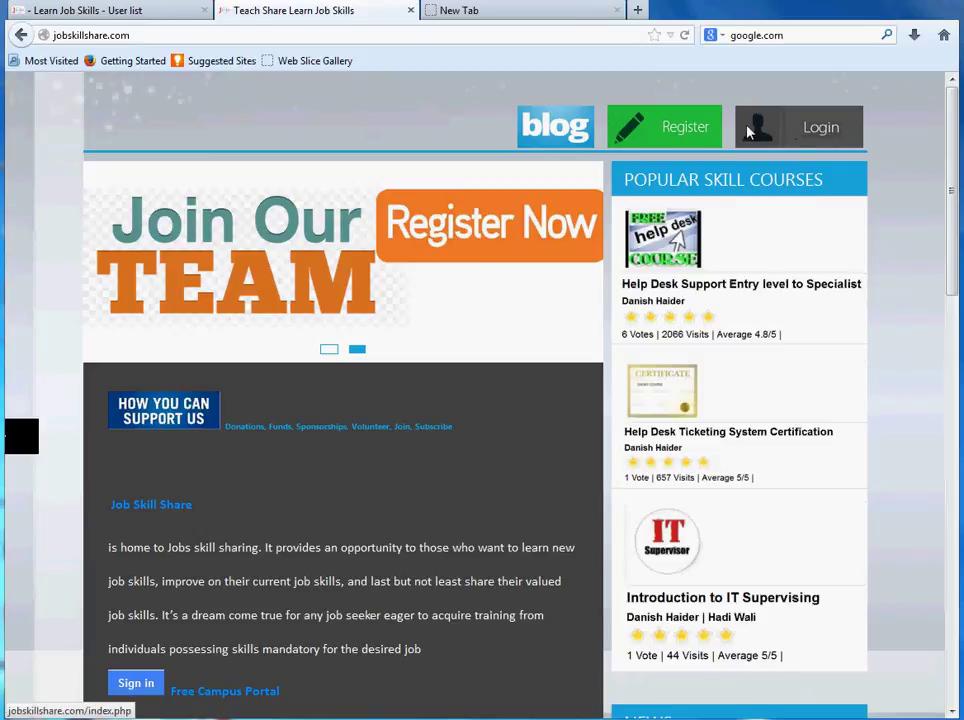
Step: Log in to Job Skill Share and scroll to the Active directory user management course under Most popular courses
click(781, 128)
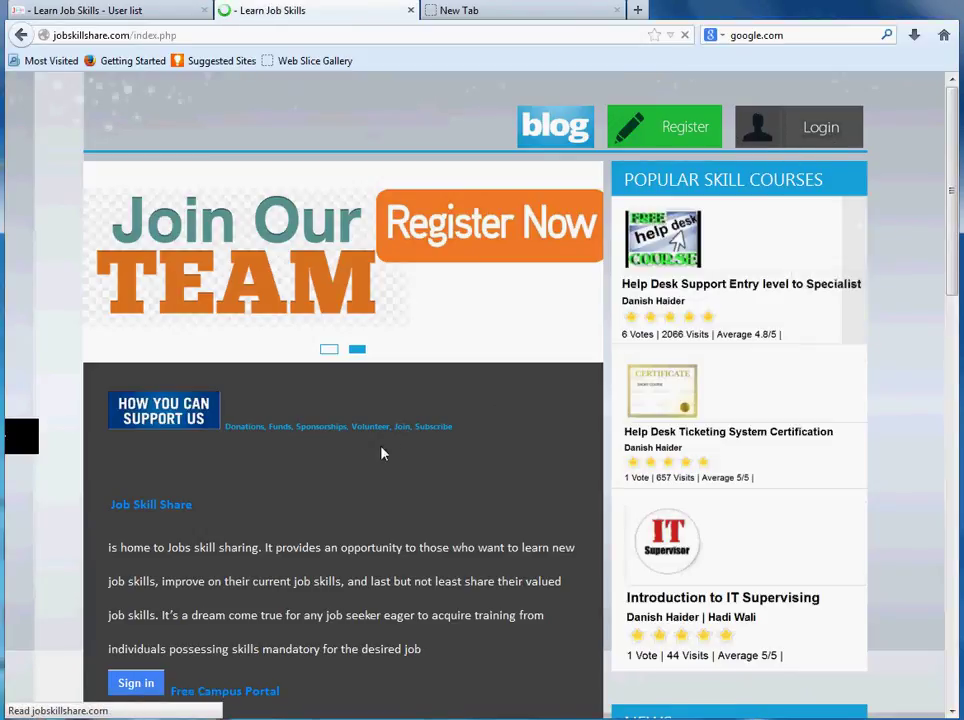
scroll(381, 453, down, 5)
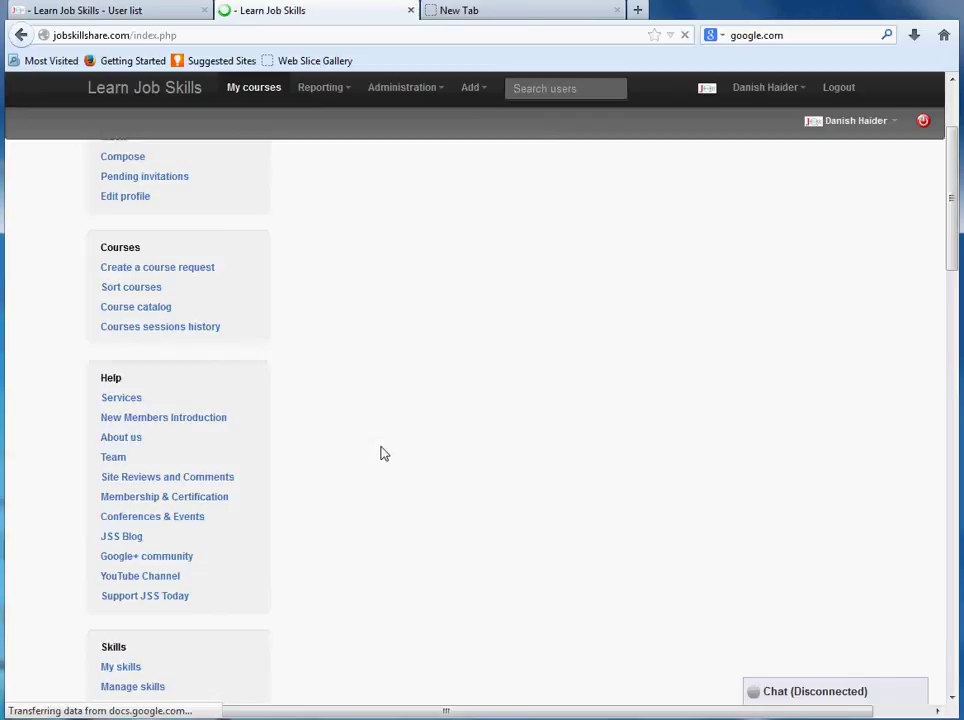
scroll(381, 453, down, 8)
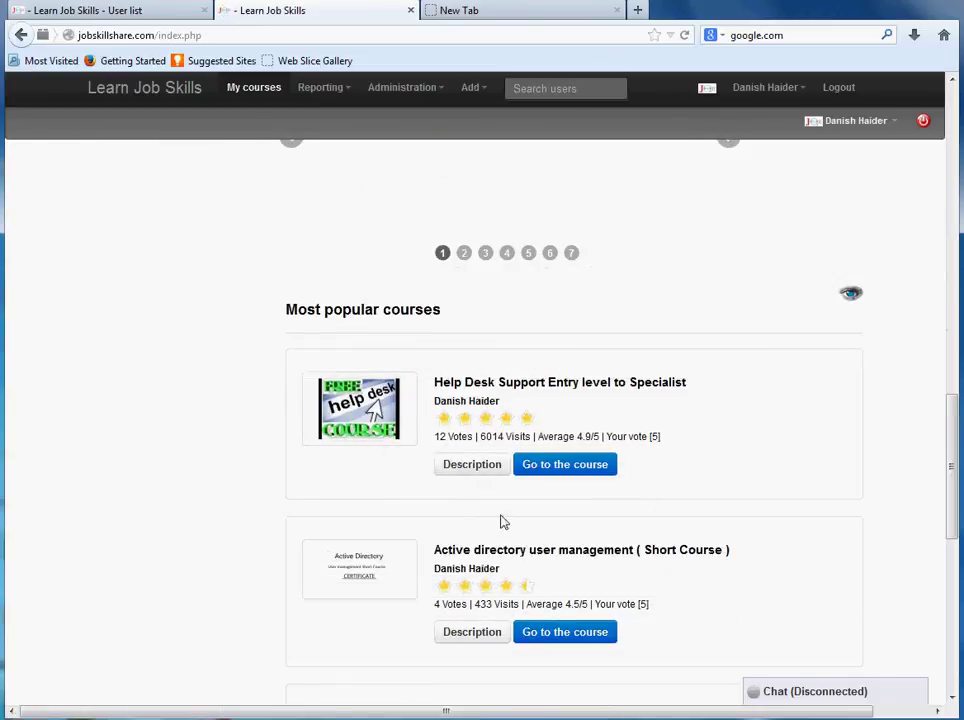
scroll(555, 540, down, 5)
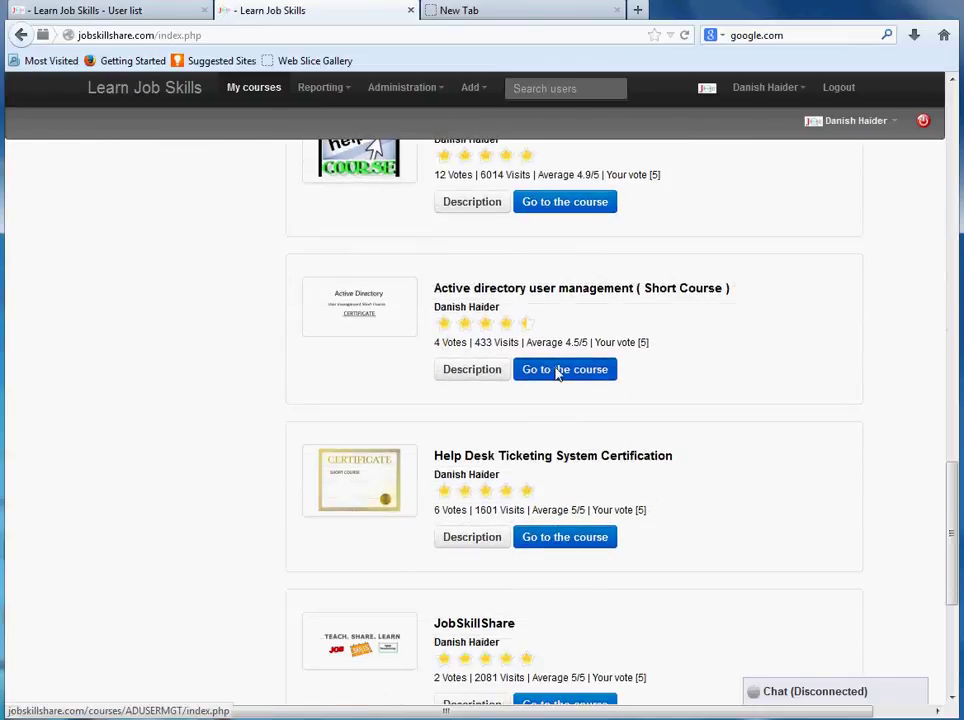
Step: Go to the Active directory course's forums and open the Certification Project thread, due 1/30/2014
click(558, 373)
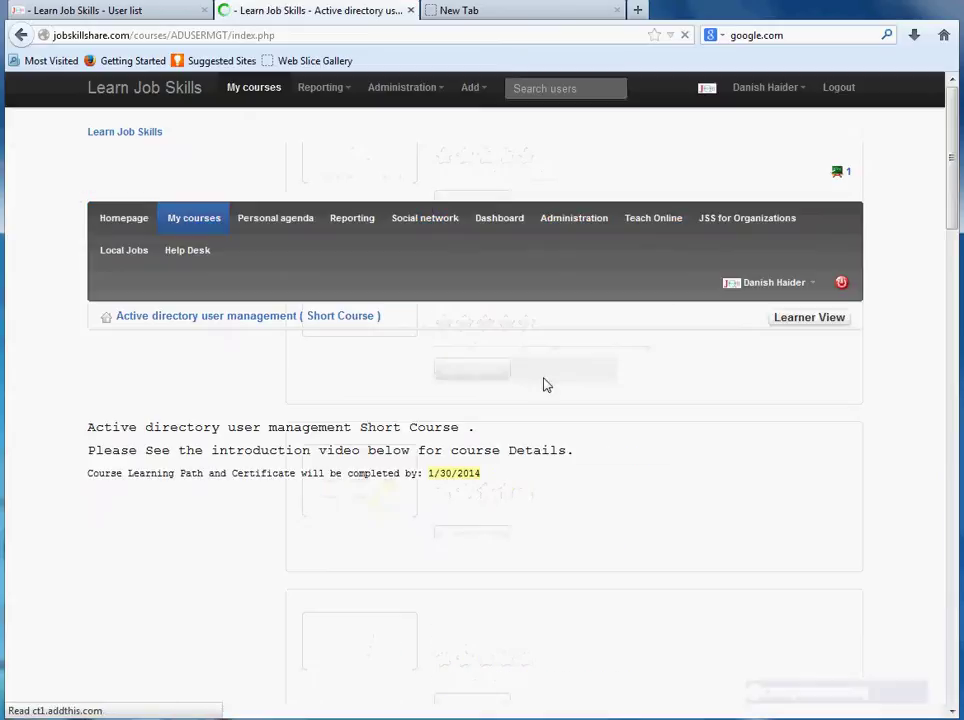
scroll(505, 497, down, 3)
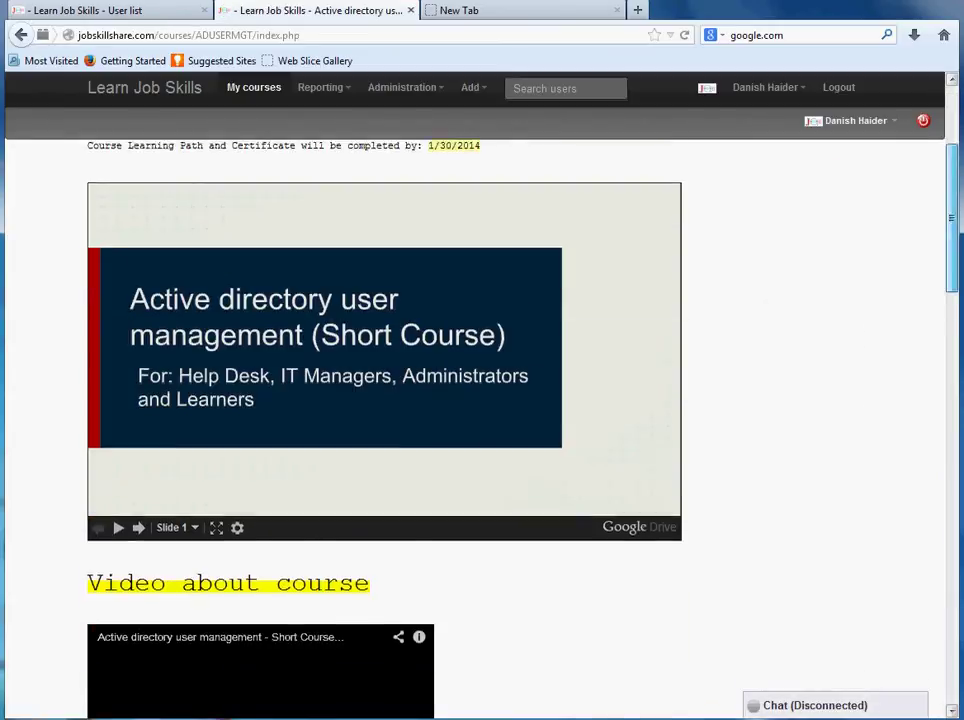
drag(949, 249, 949, 497)
click(468, 458)
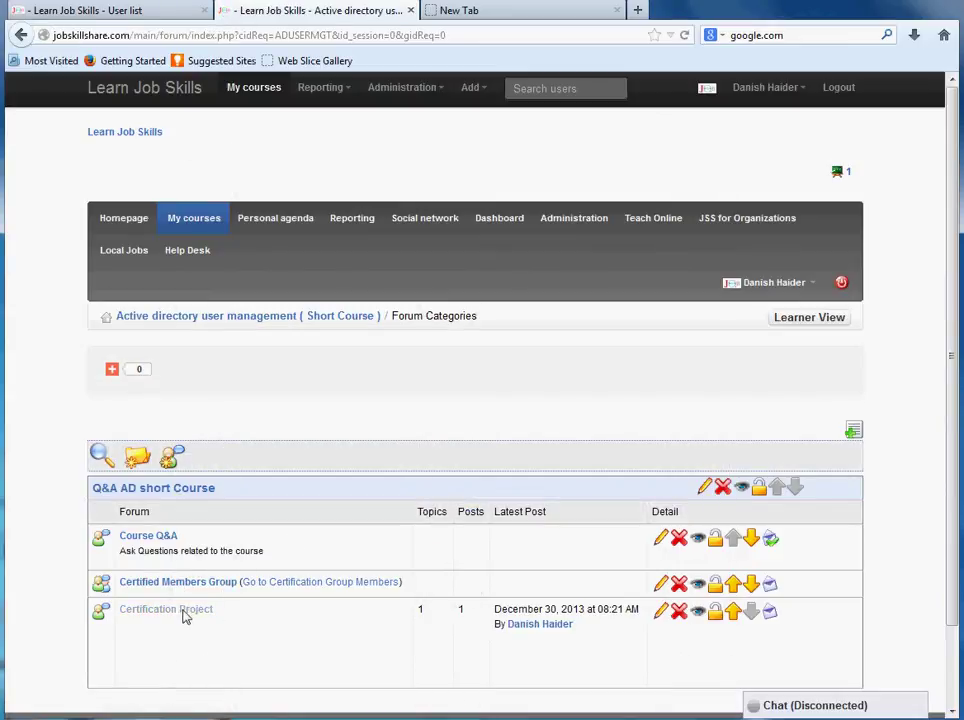
click(140, 615)
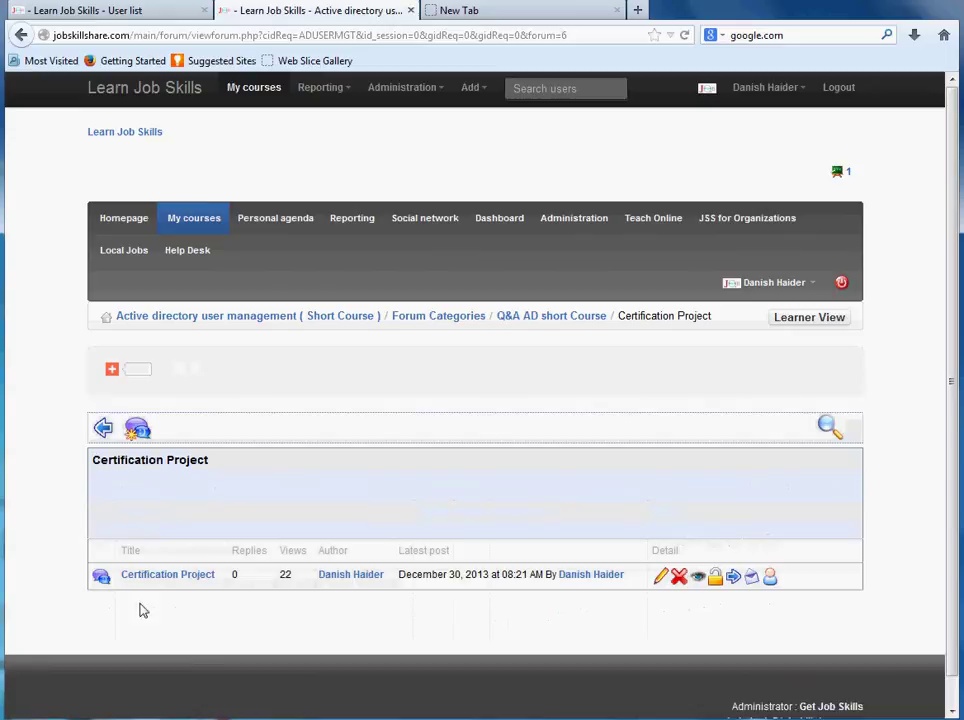
click(157, 577)
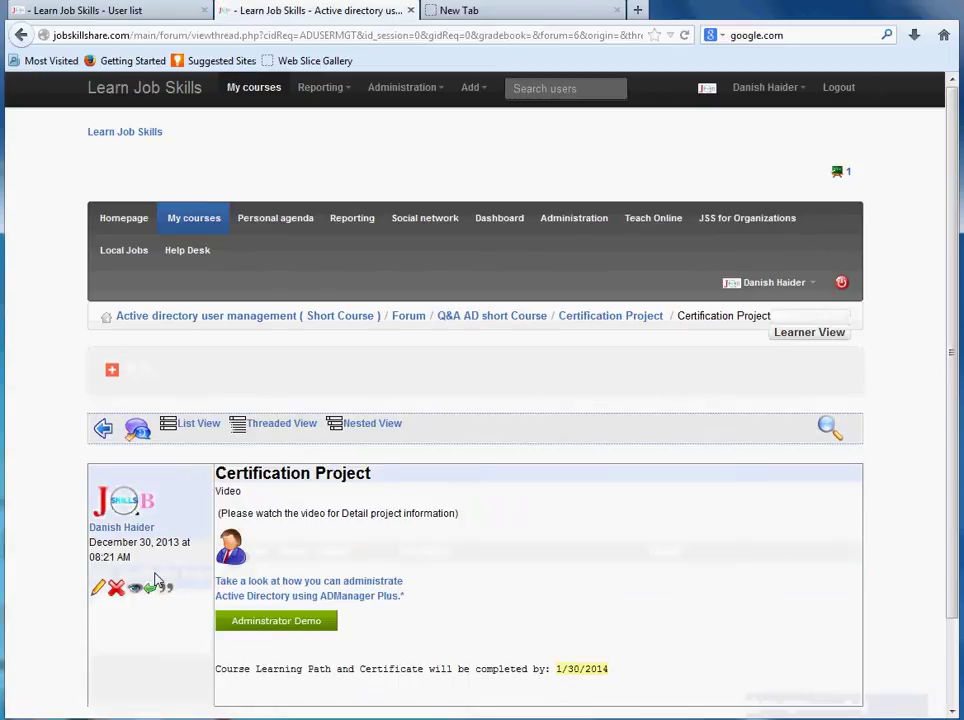
scroll(157, 583, down, 1)
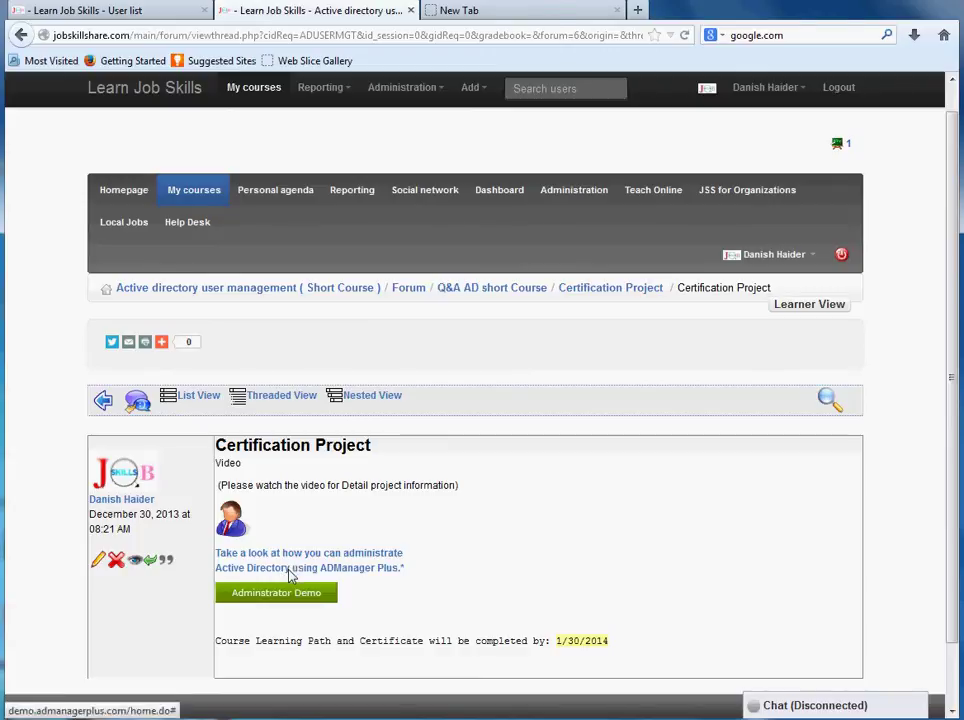
Step: Launch the ADManager Plus Administrator Demo, sign out, and re-enter it for the admanagerplus.com domain
click(291, 575)
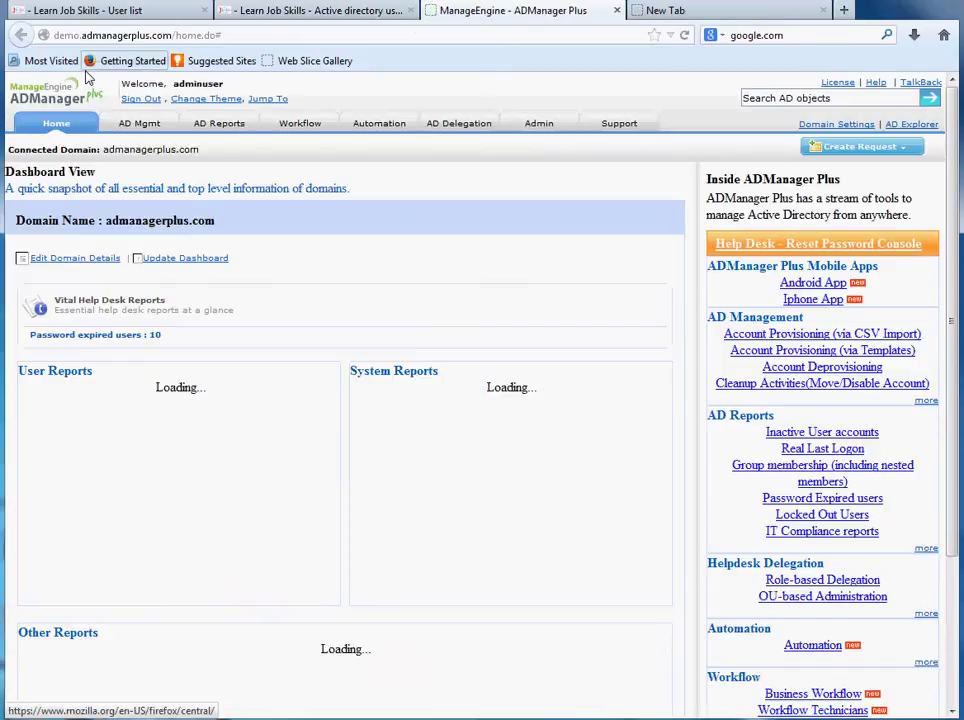
click(155, 100)
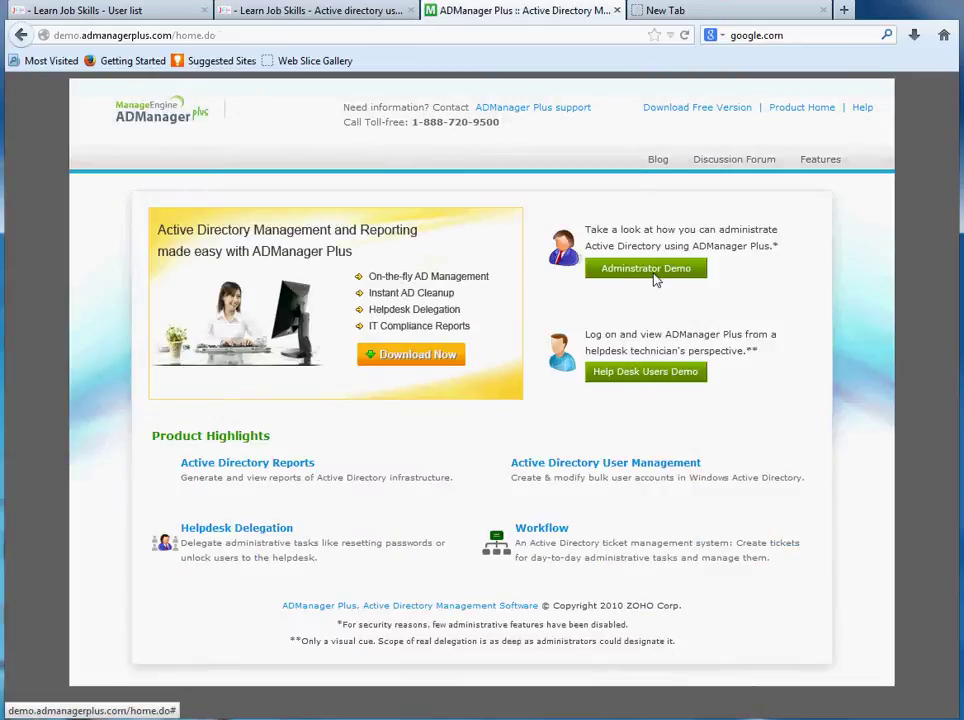
click(655, 280)
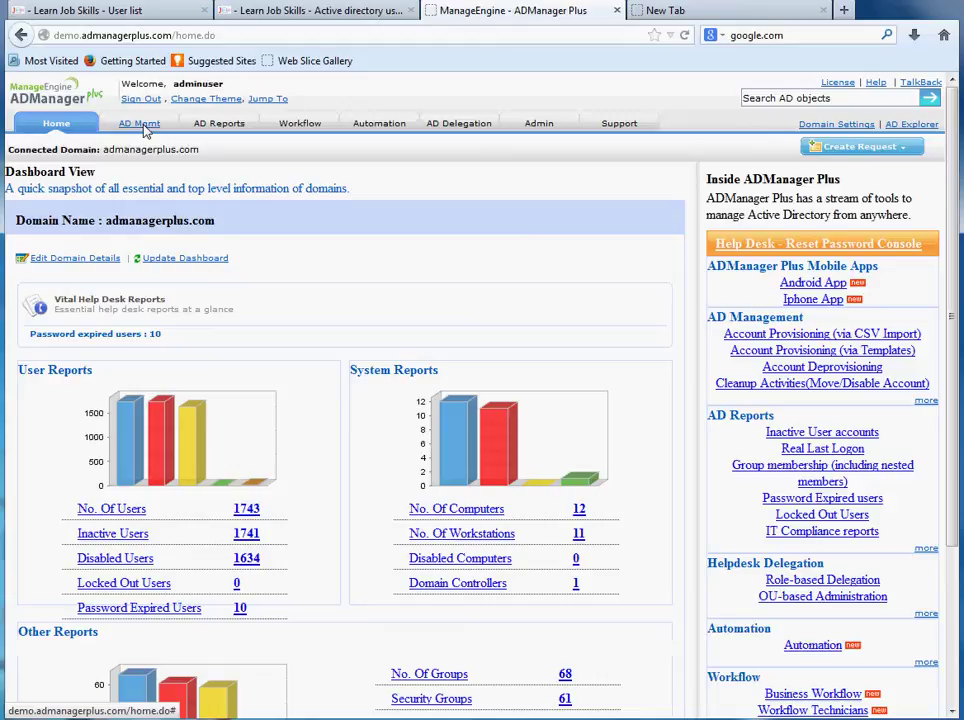
Step: Open the AD Mgmt tab and show the User Management tasks
click(143, 126)
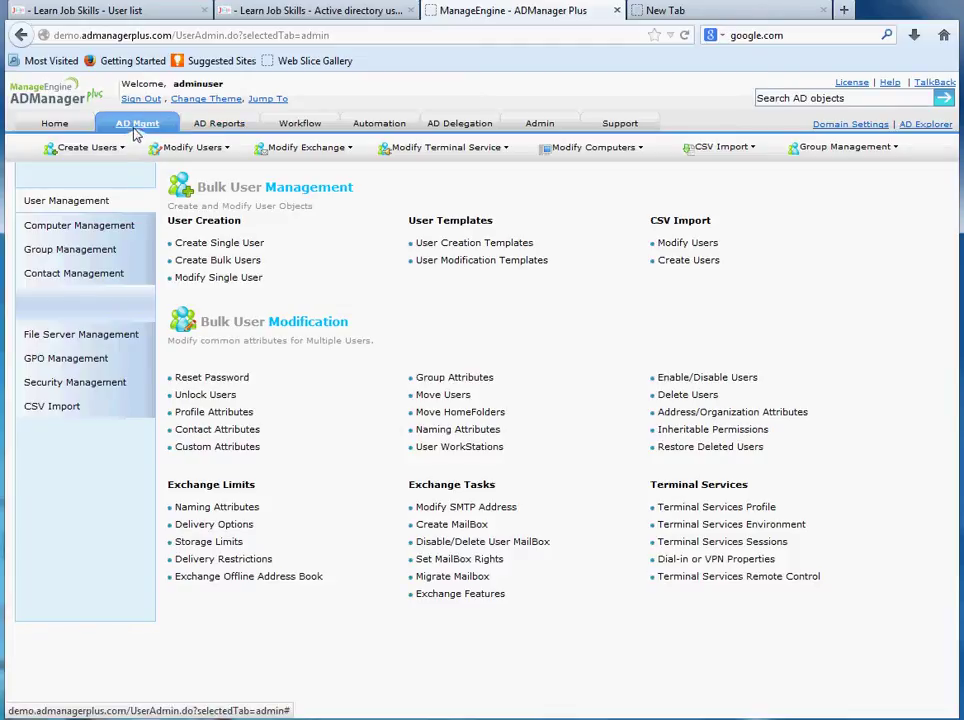
triple_click(57, 205)
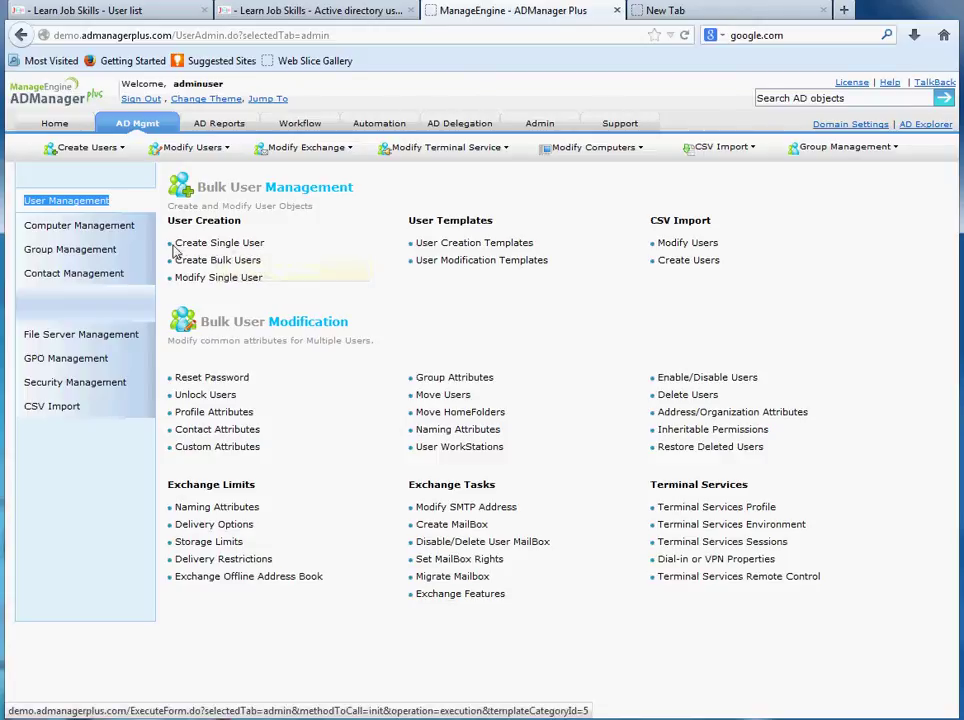
click(68, 182)
click(60, 200)
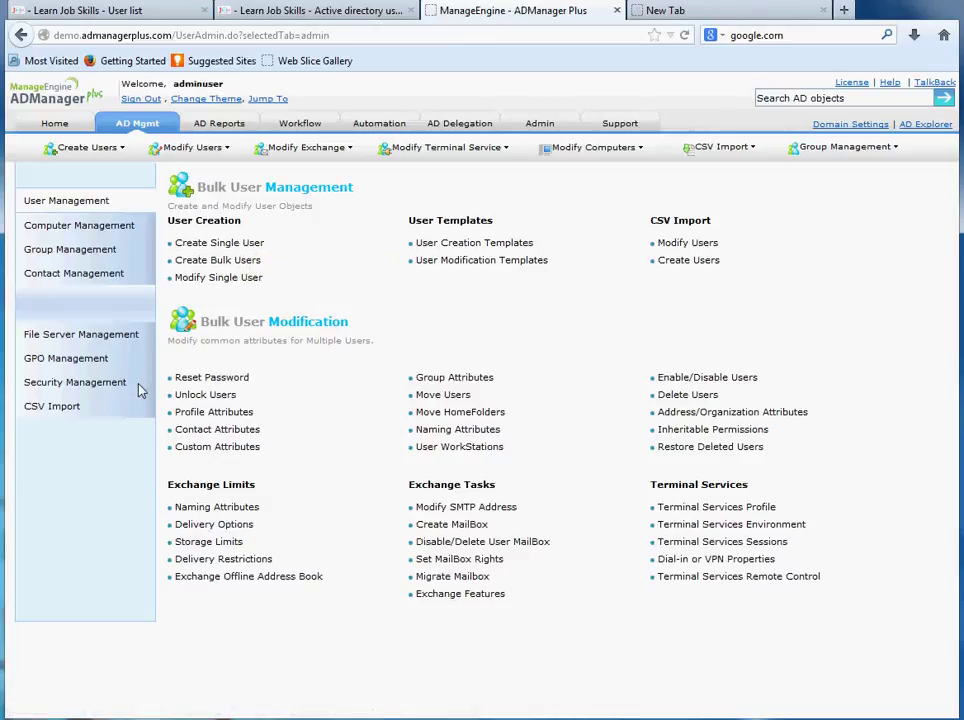
Step: Browse the Computer Management and Group Management task pages, then focus the Search AD objects box
click(88, 228)
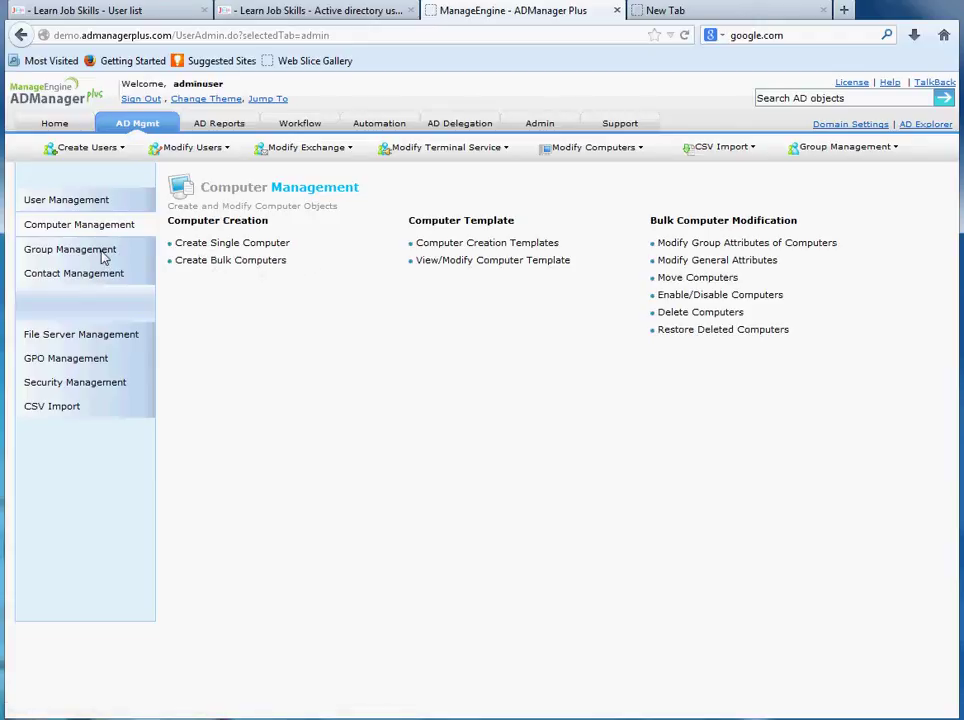
click(57, 252)
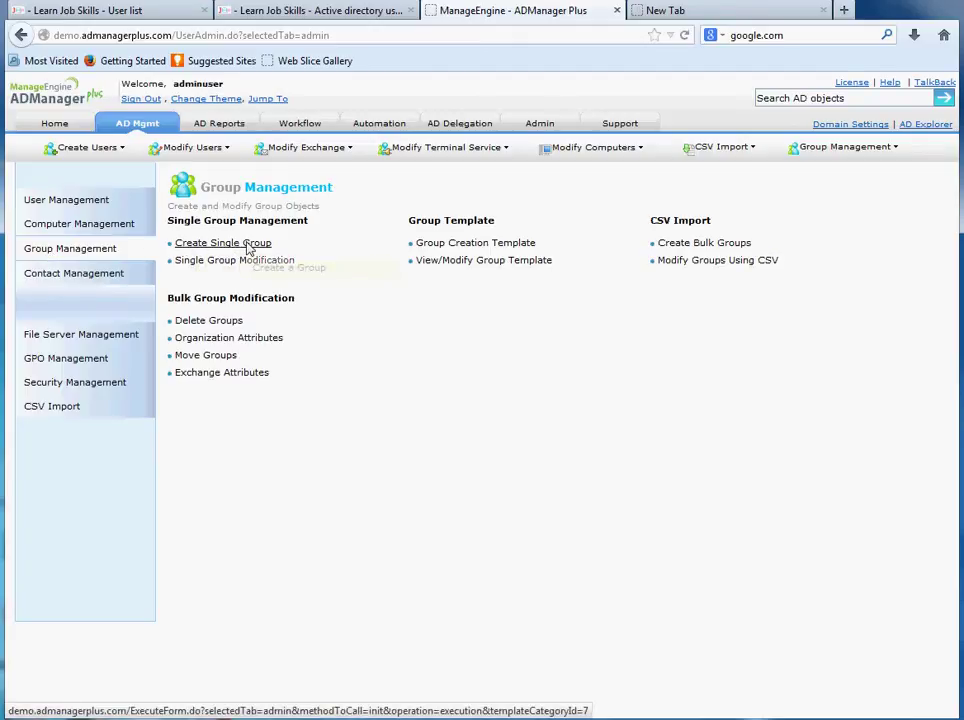
click(843, 100)
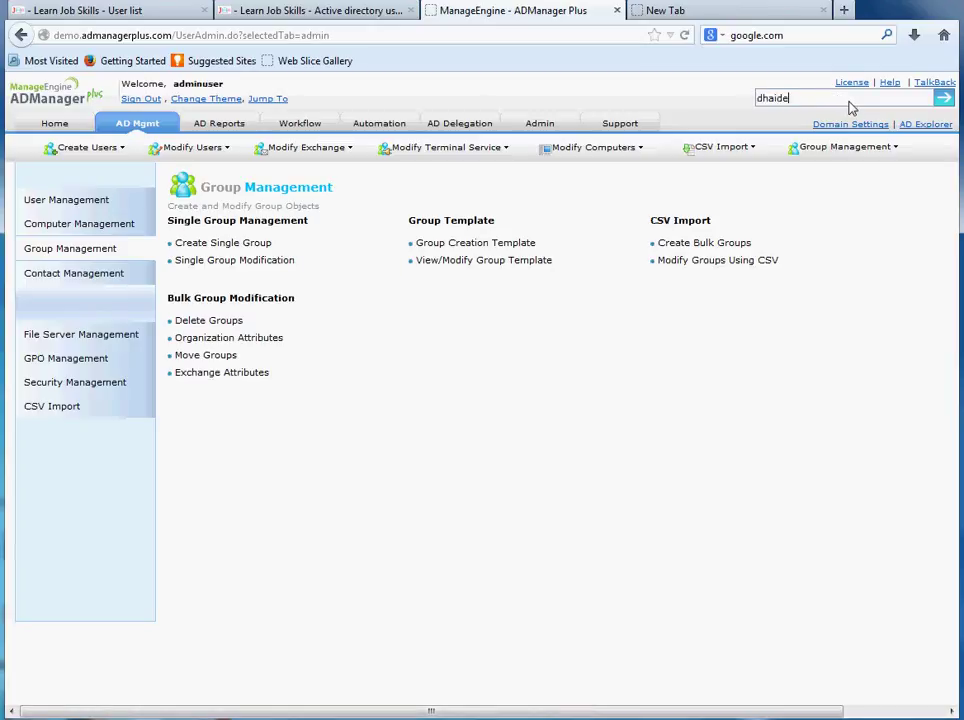
key(Return)
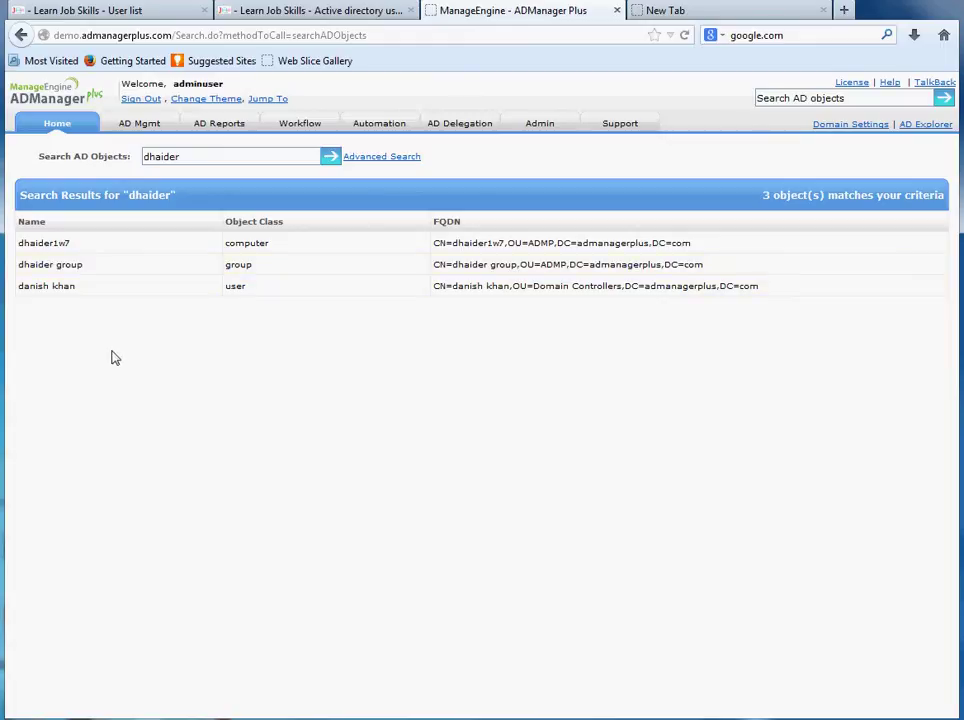
click(143, 128)
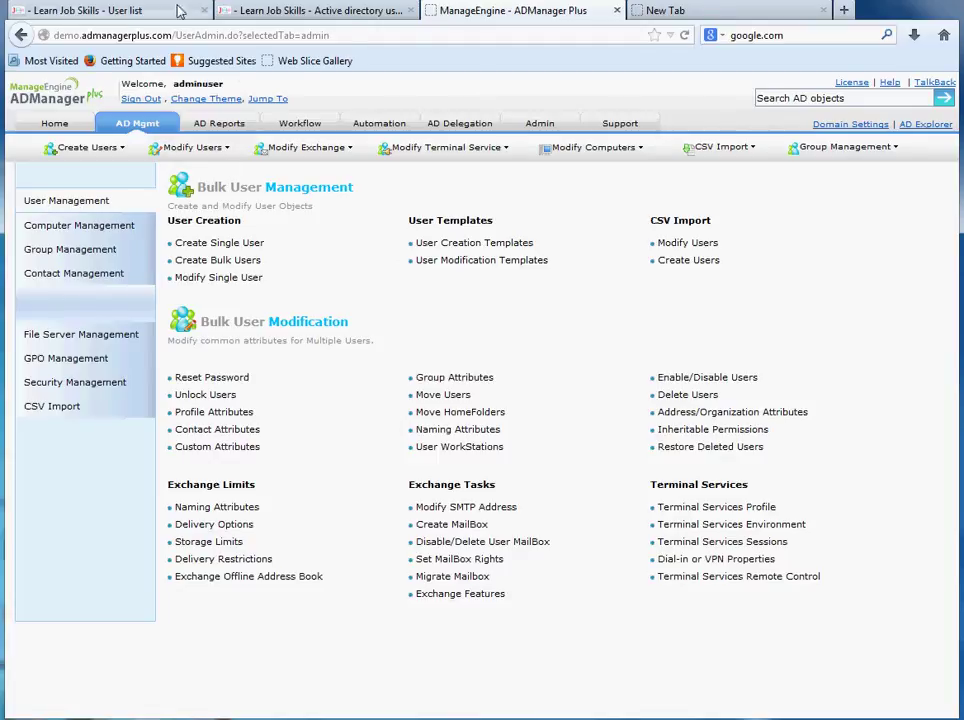
drag(190, 260, 193, 261)
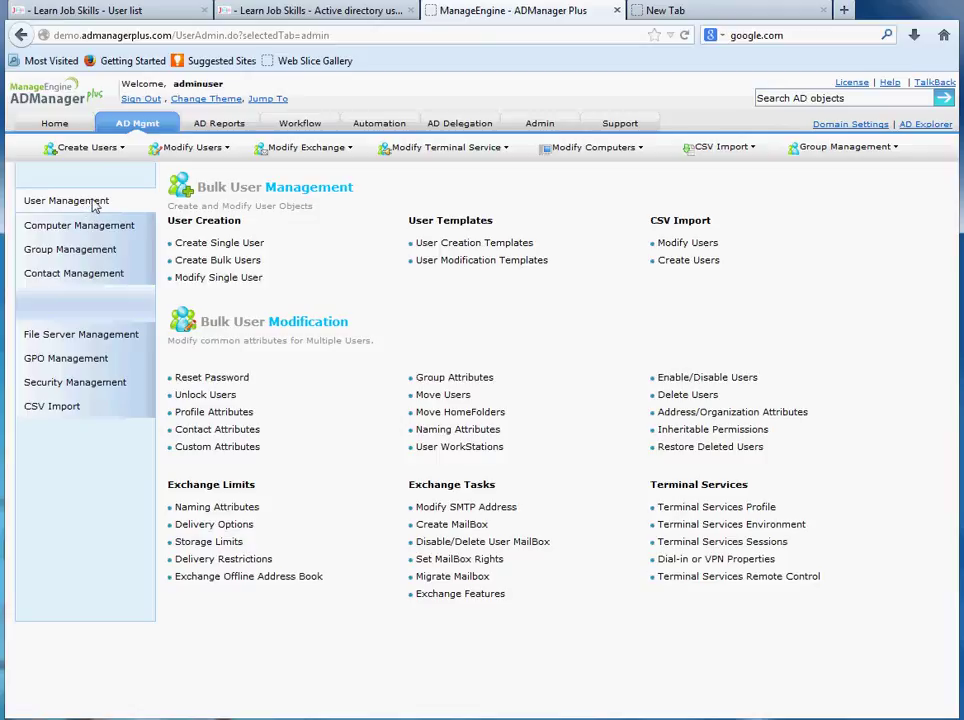
click(822, 99)
key(Return)
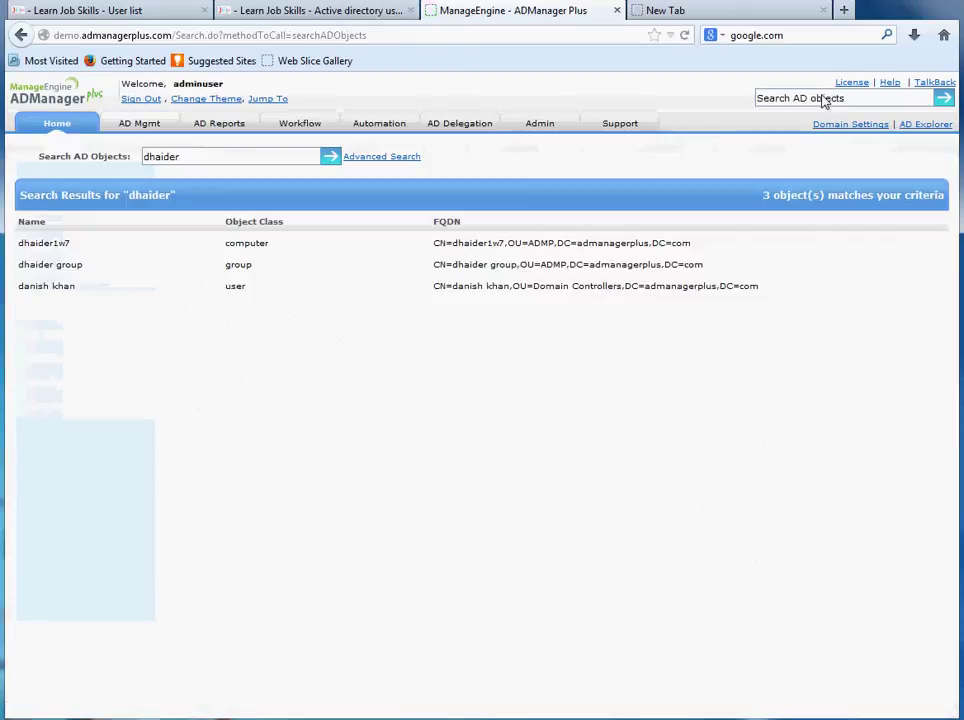
click(771, 108)
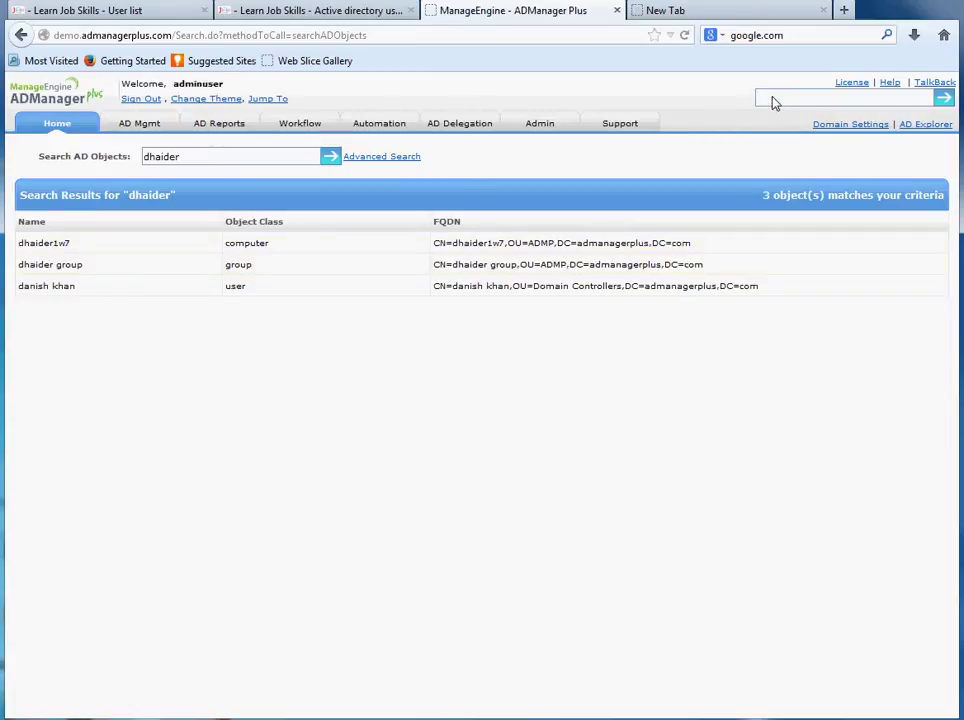
key(Return)
click(80, 293)
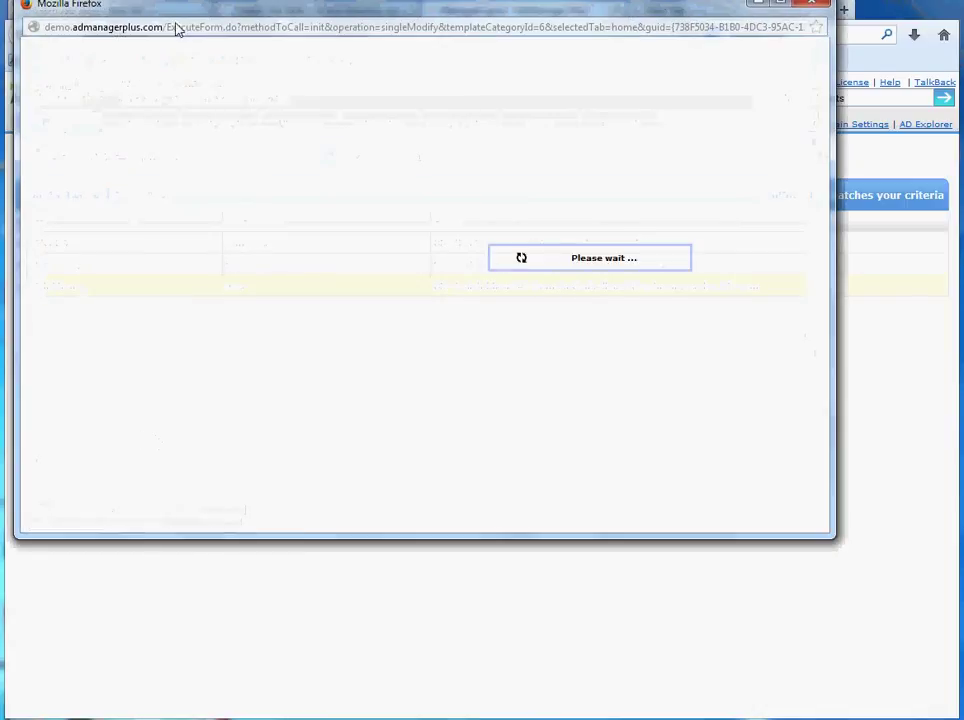
drag(176, 6, 171, 216)
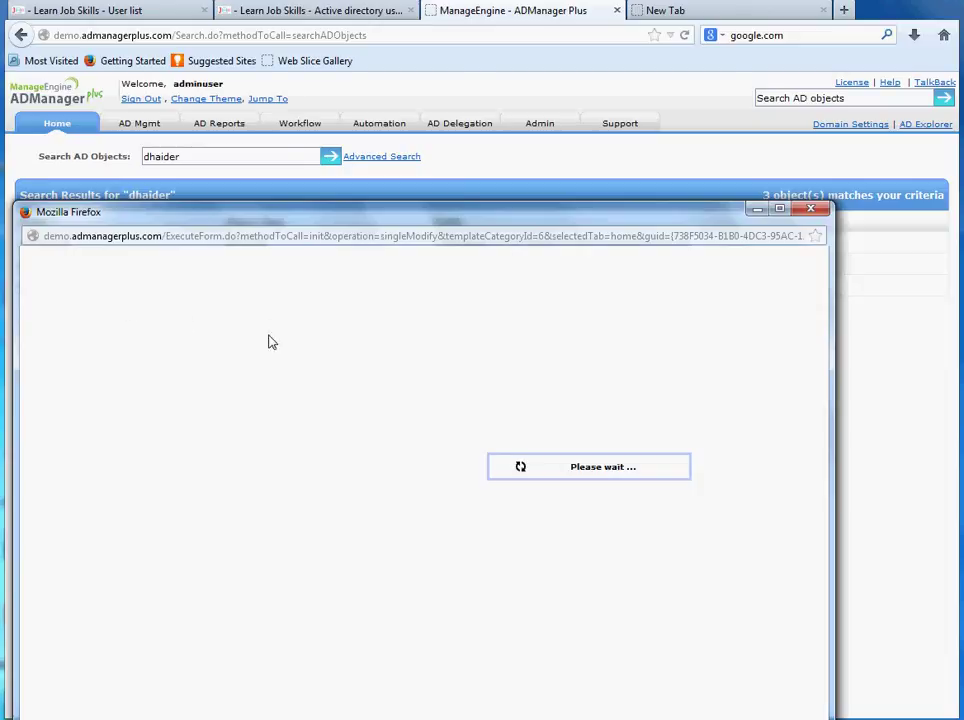
scroll(168, 456, down, 1)
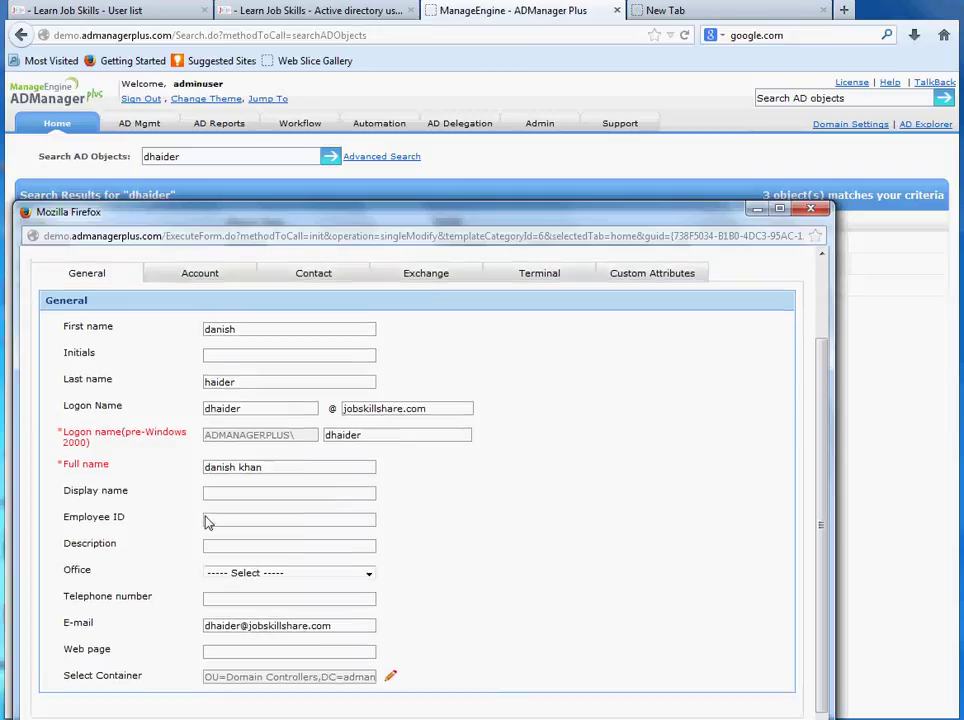
scroll(205, 450, up, 2)
Step: Review the Account tab's password and account settings, return to General, and close the window unchanged
click(206, 385)
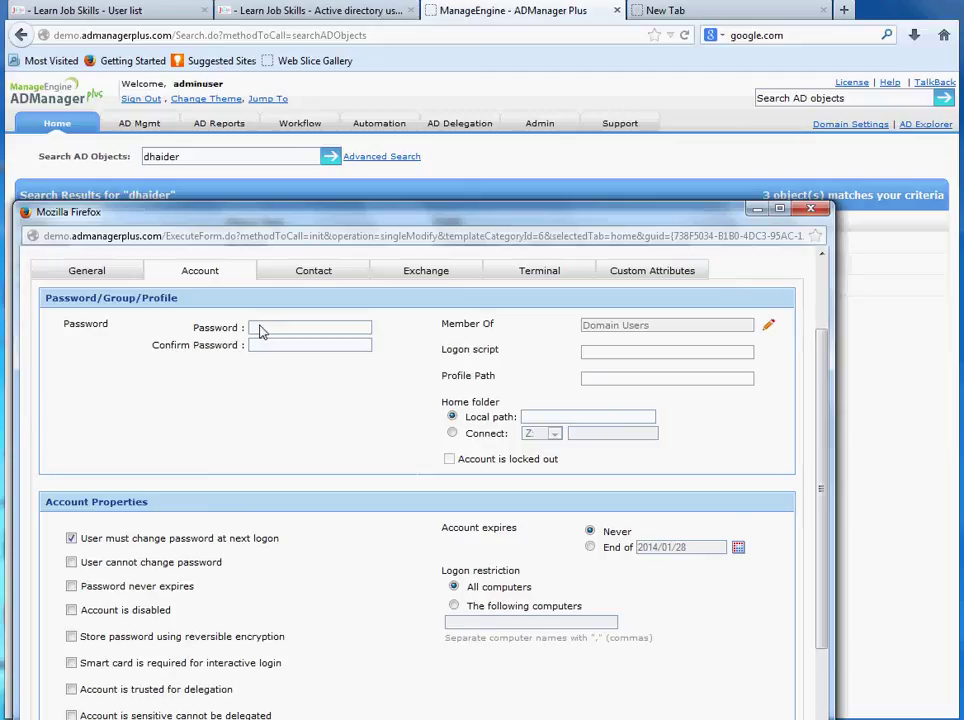
scroll(120, 390, down, 2)
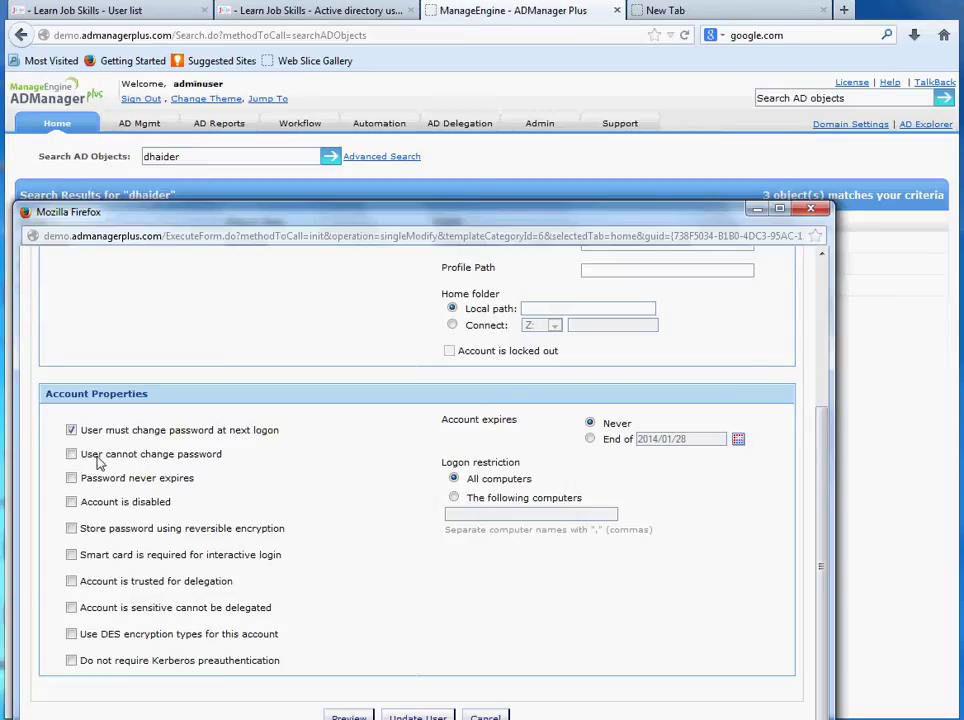
scroll(172, 518, up, 4)
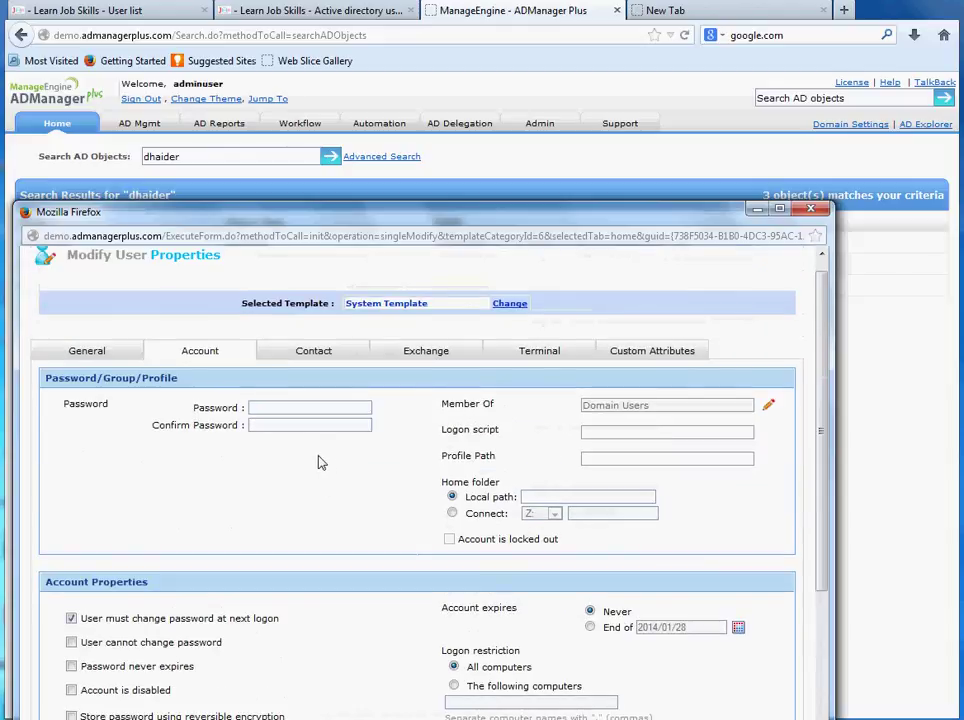
scroll(280, 510, down, 2)
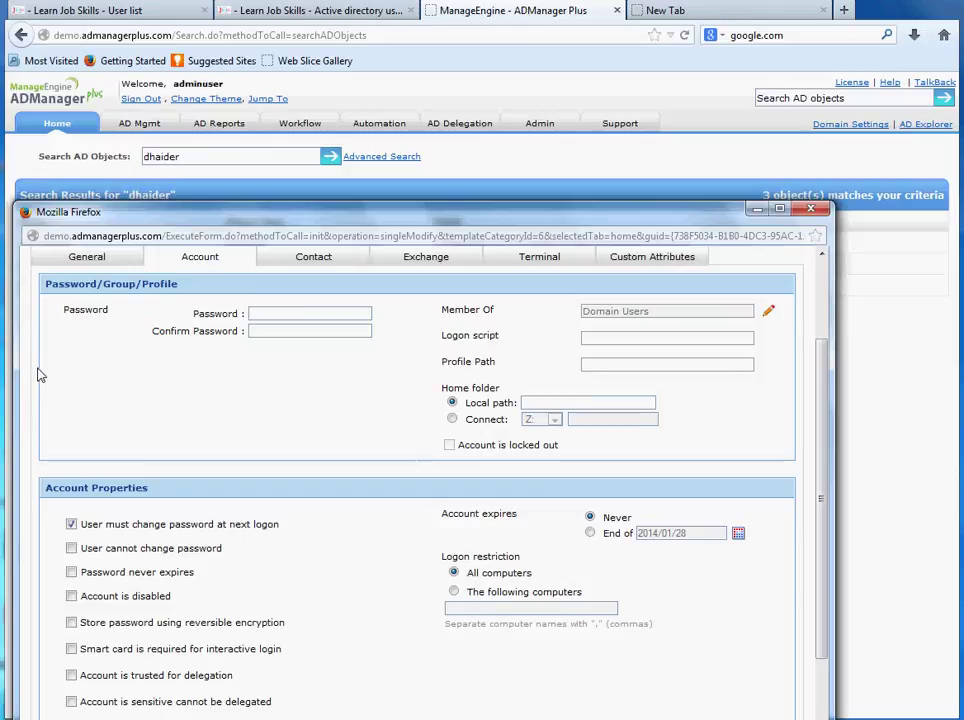
scroll(110, 300, up, 2)
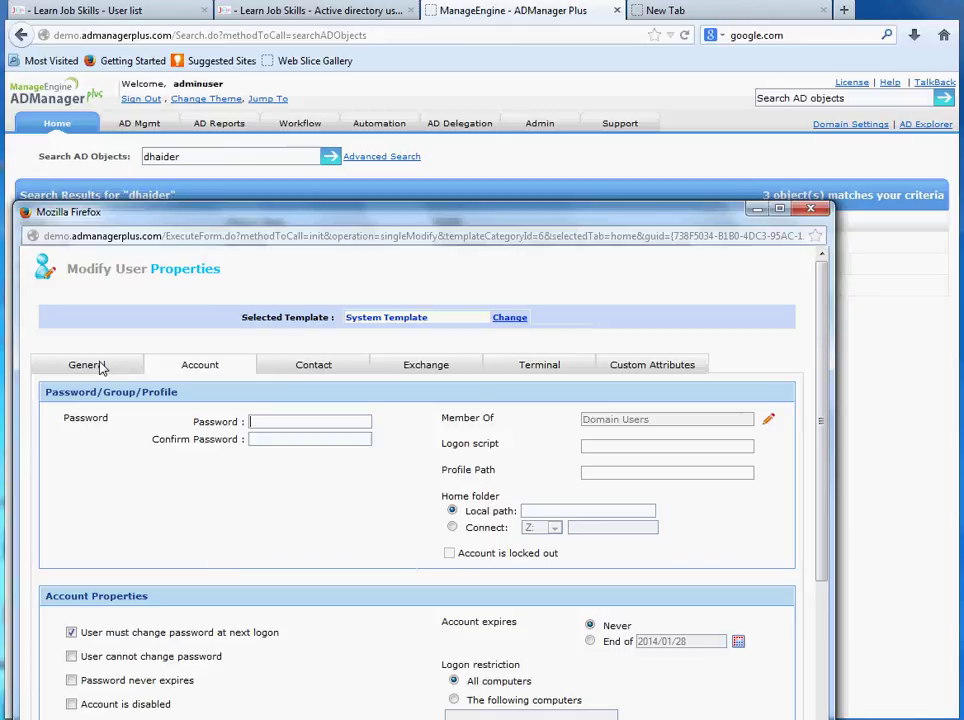
click(131, 368)
scroll(233, 452, down, 2)
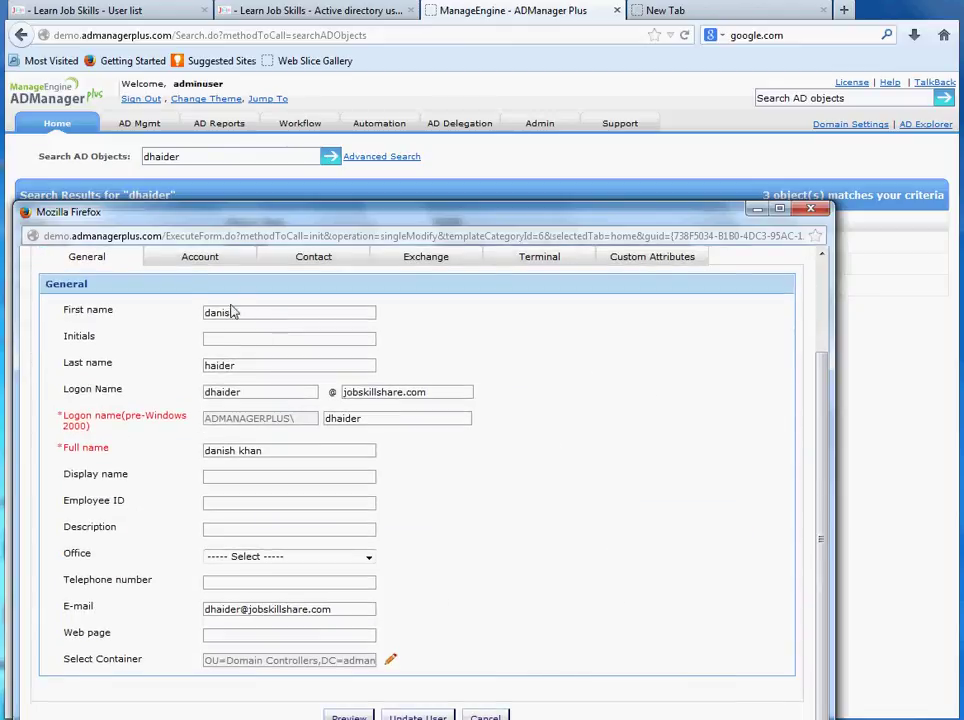
click(803, 210)
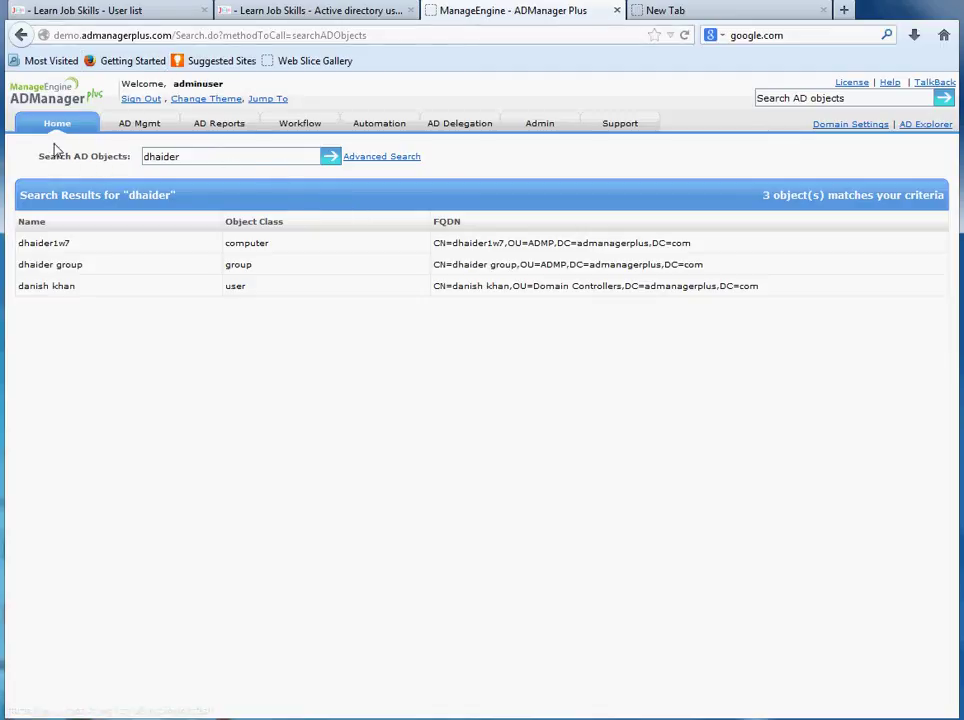
click(139, 123)
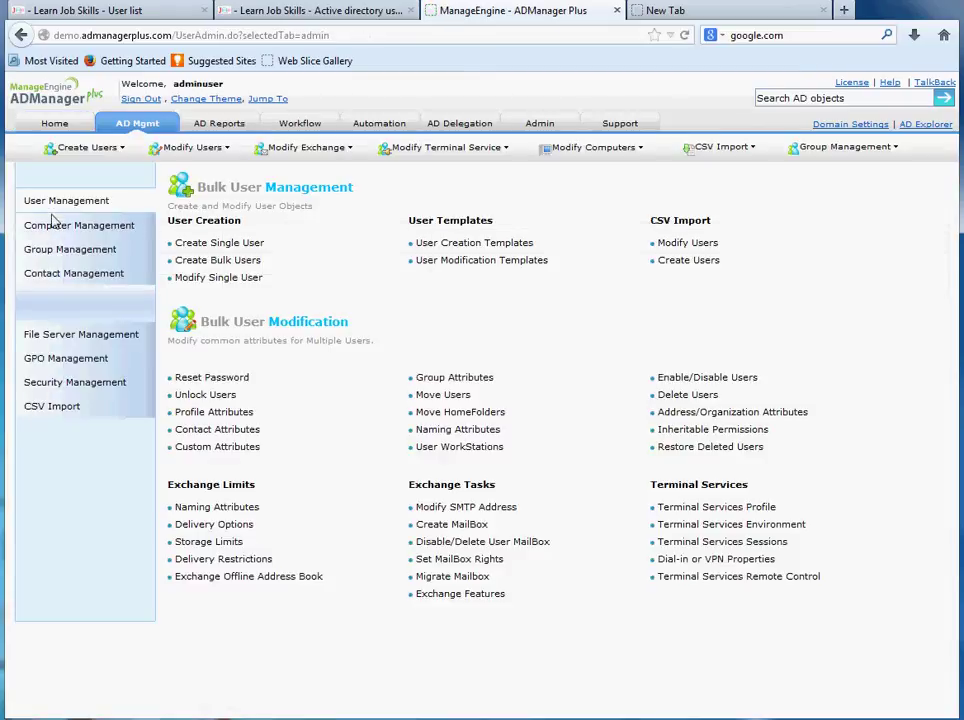
double_click(55, 203)
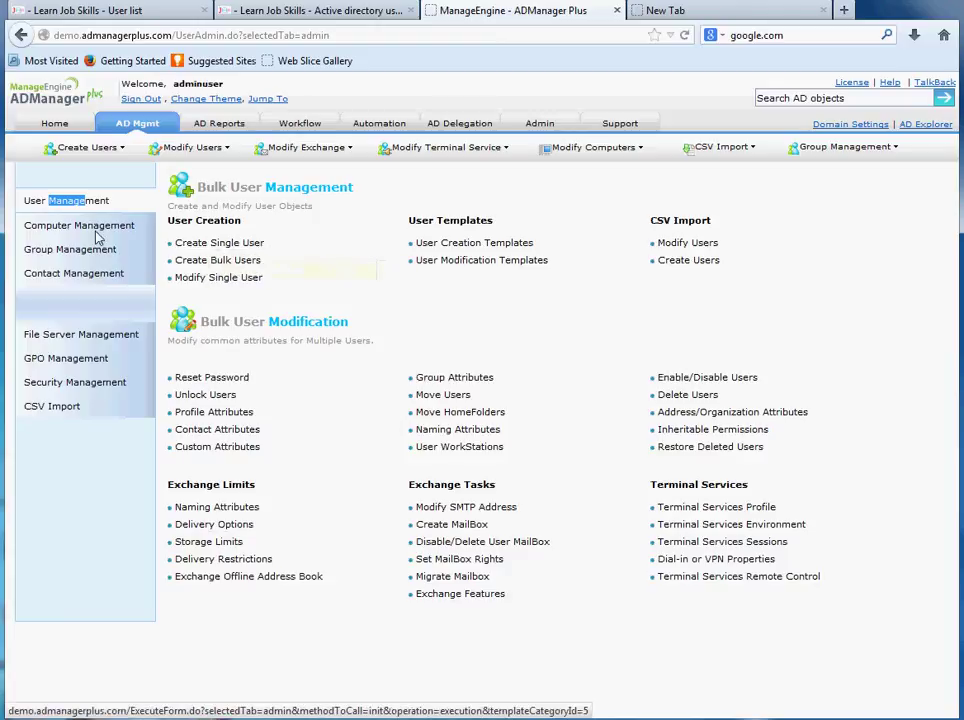
click(36, 228)
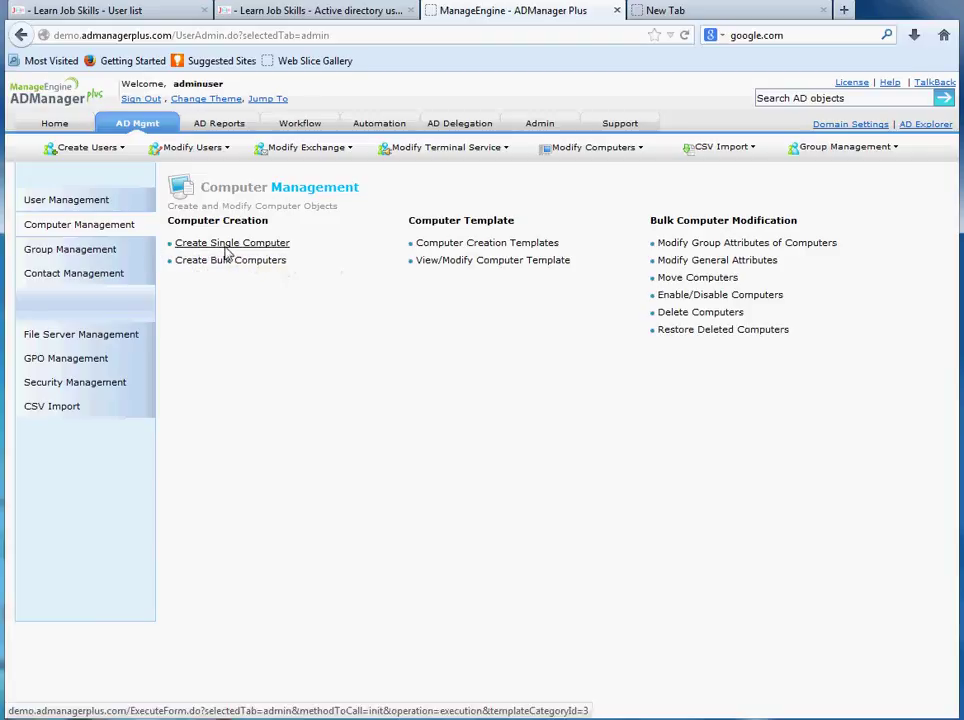
click(70, 250)
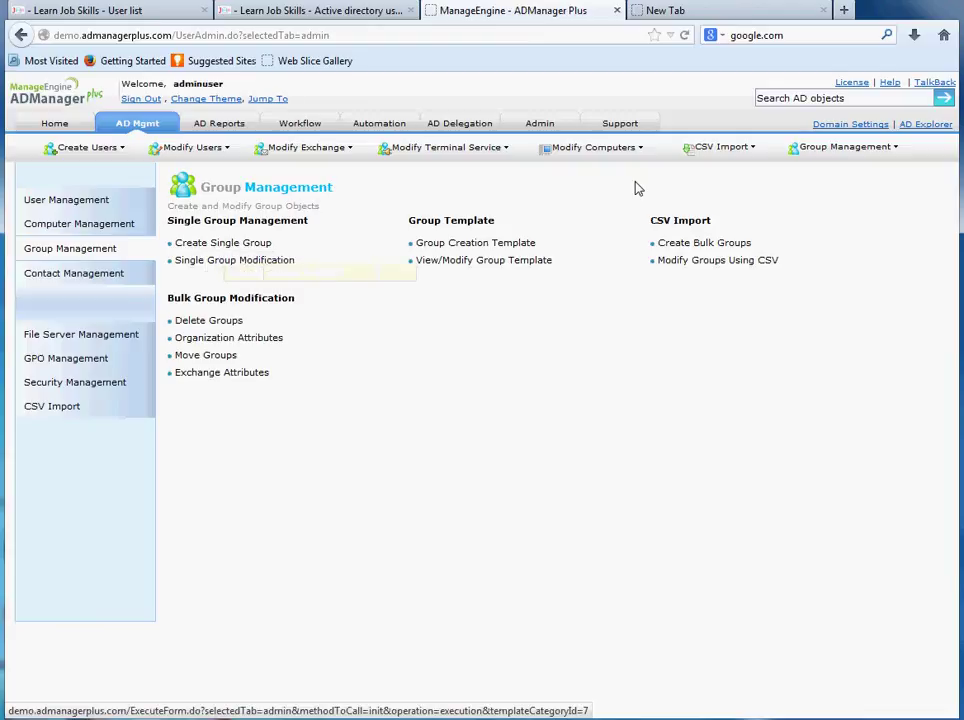
click(810, 98)
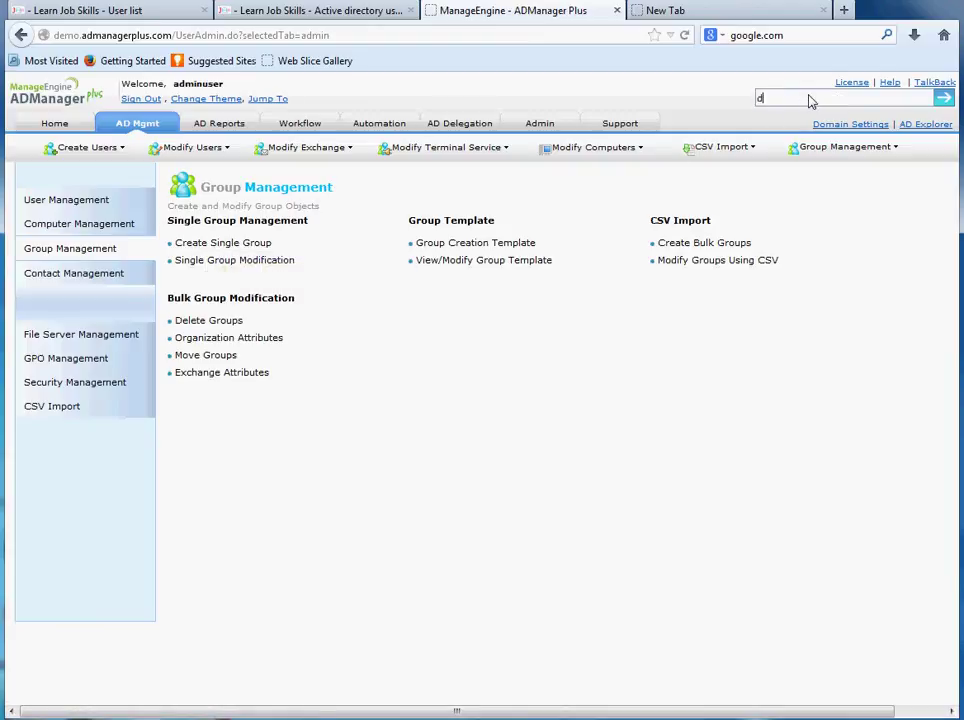
key(Return)
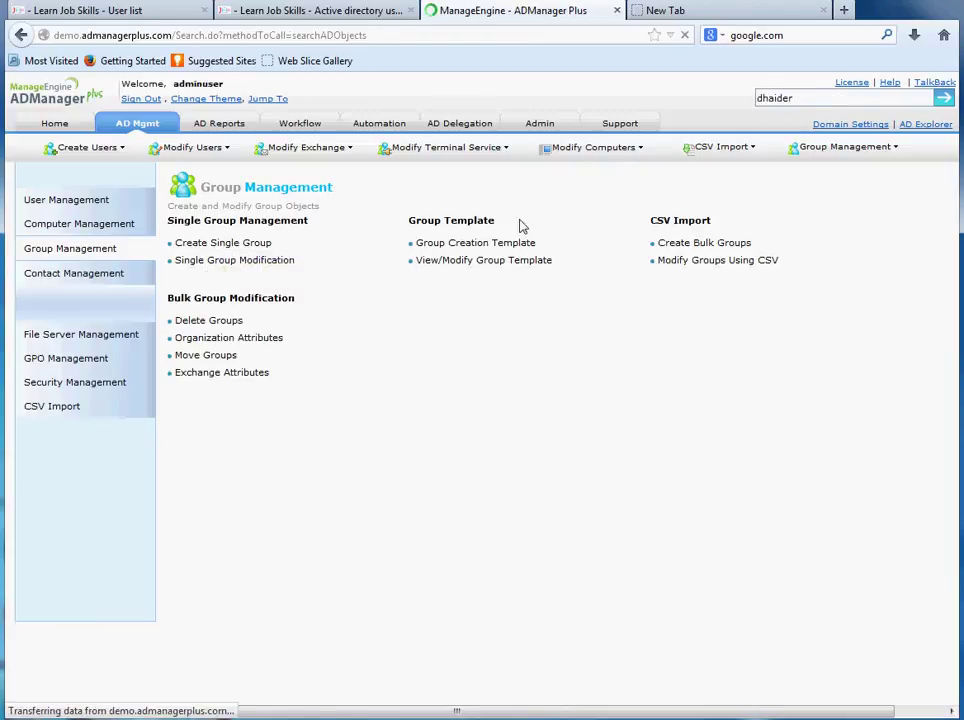